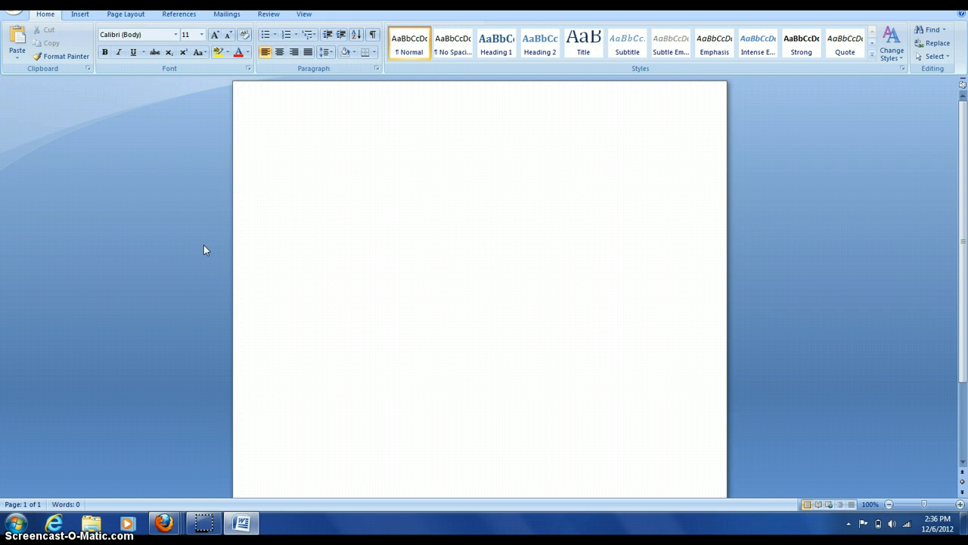
Step: Insert a Plain Number 3 page number at the top of the page and add the author's last name before it
click(81, 17)
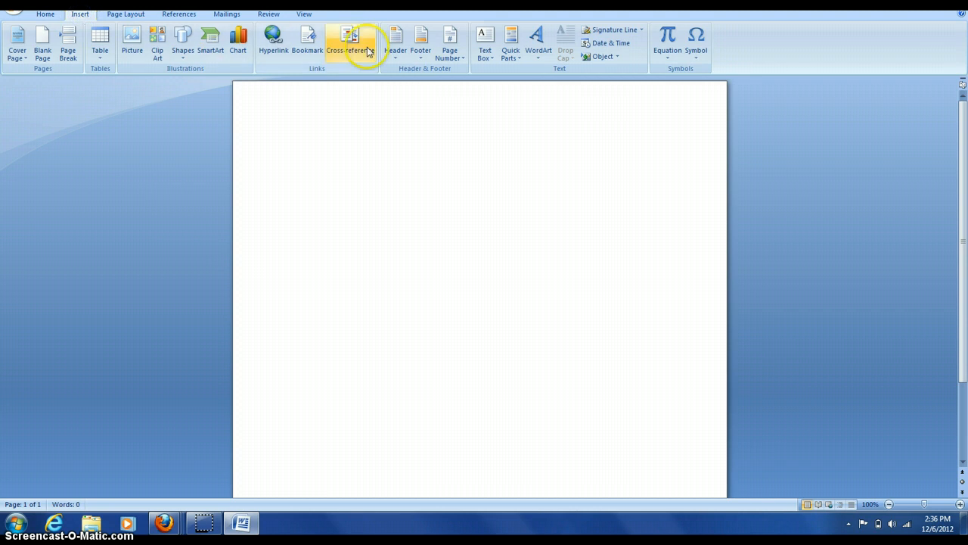
click(452, 41)
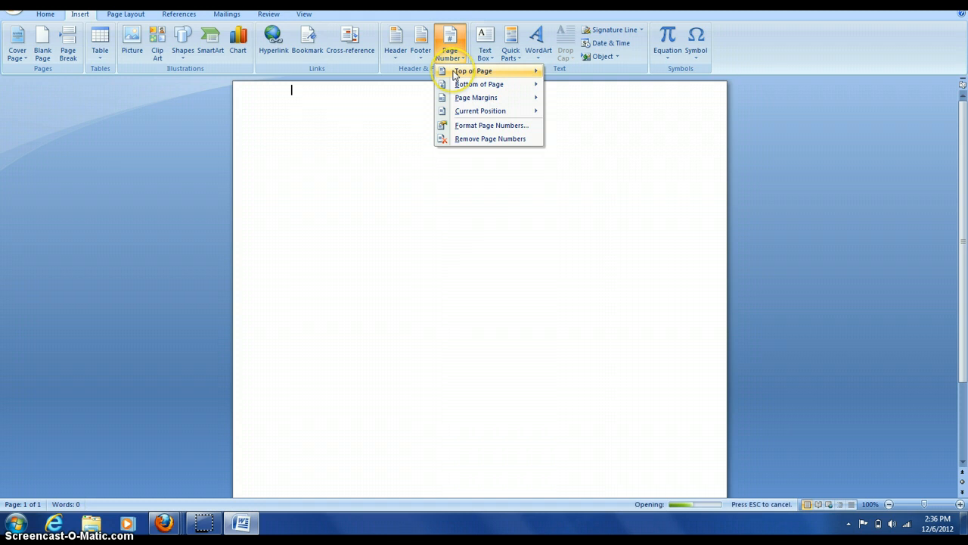
click(456, 71)
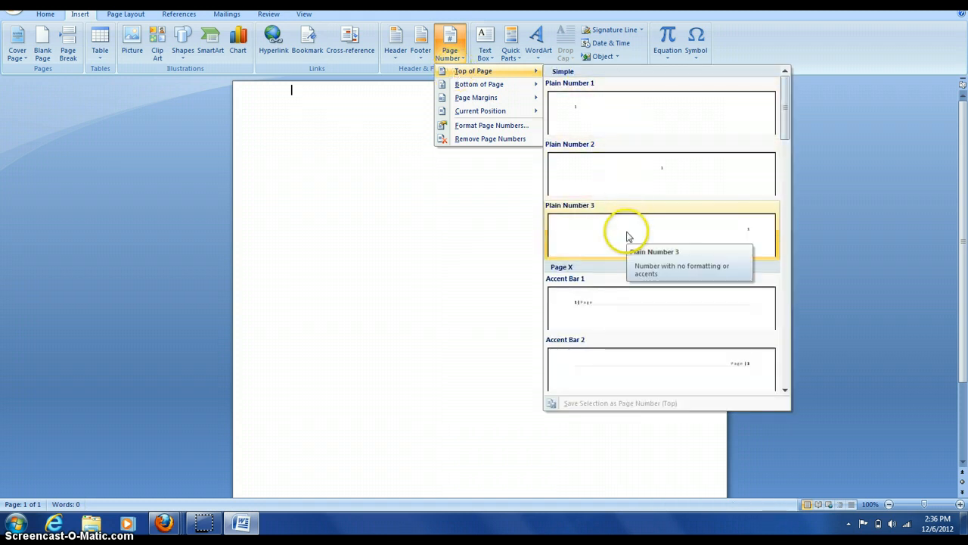
click(627, 237)
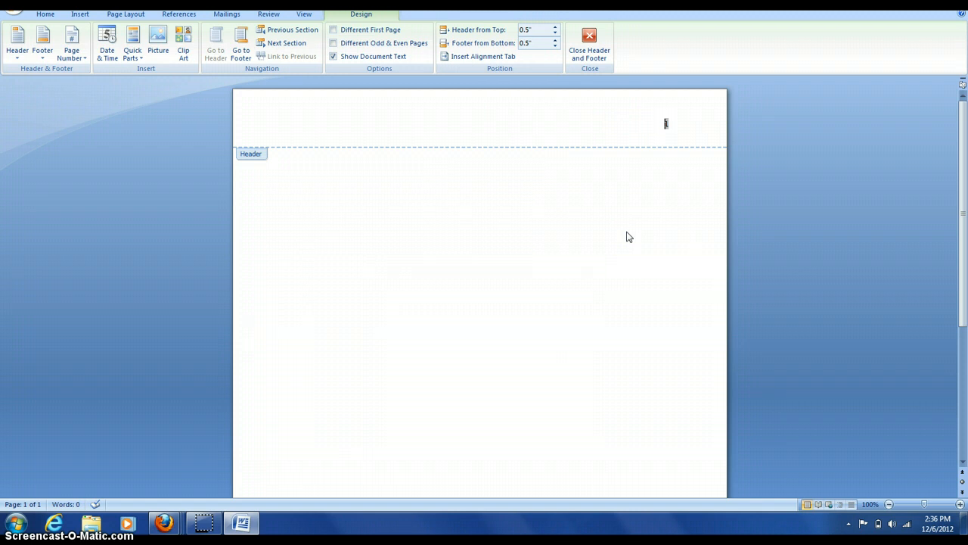
text(Driver)
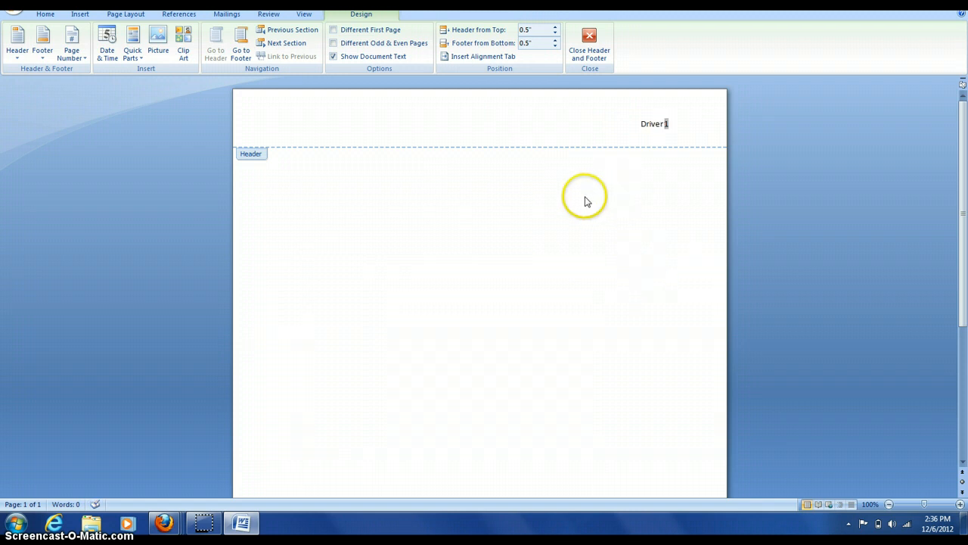
Step: Format the whole header text in Times New Roman, size 12, and return to the document body
click(46, 17)
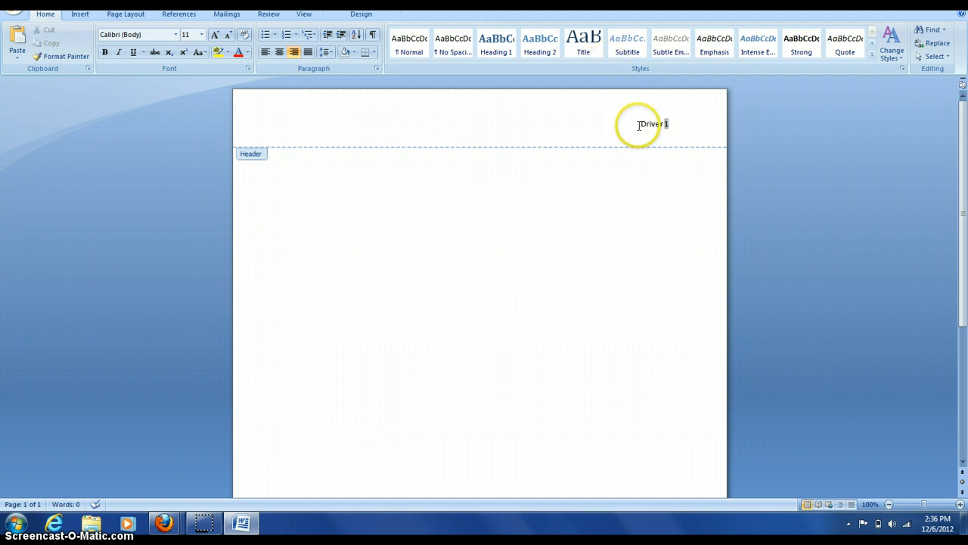
click(637, 123)
drag(637, 124, 696, 124)
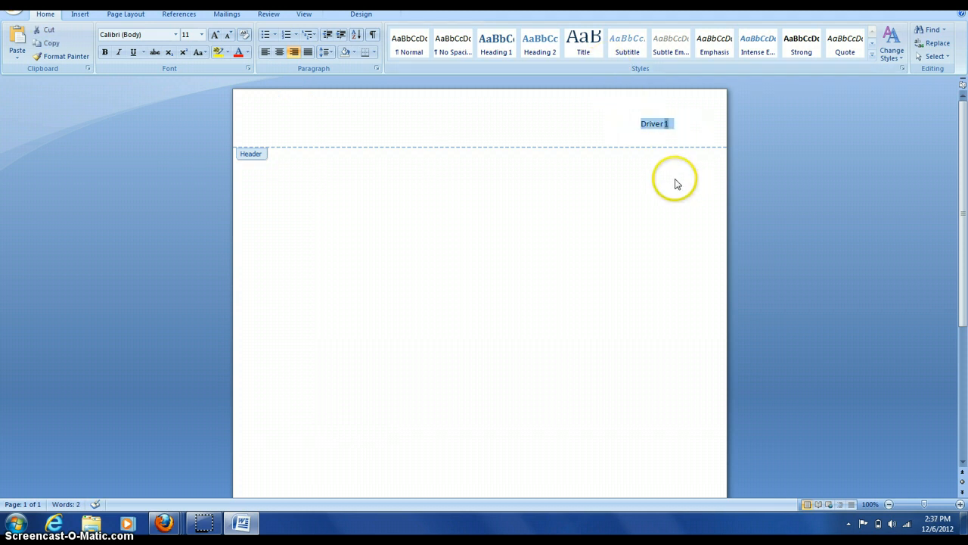
click(175, 34)
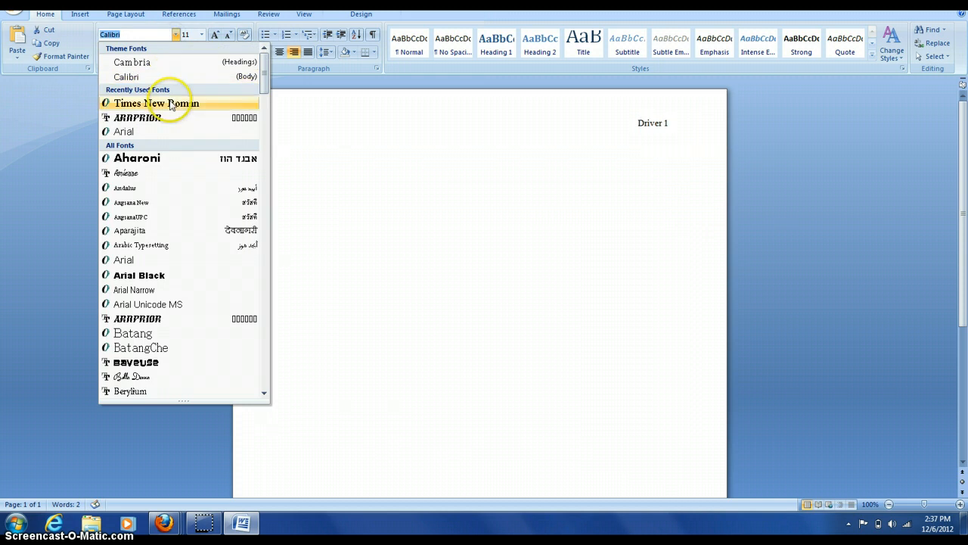
click(171, 104)
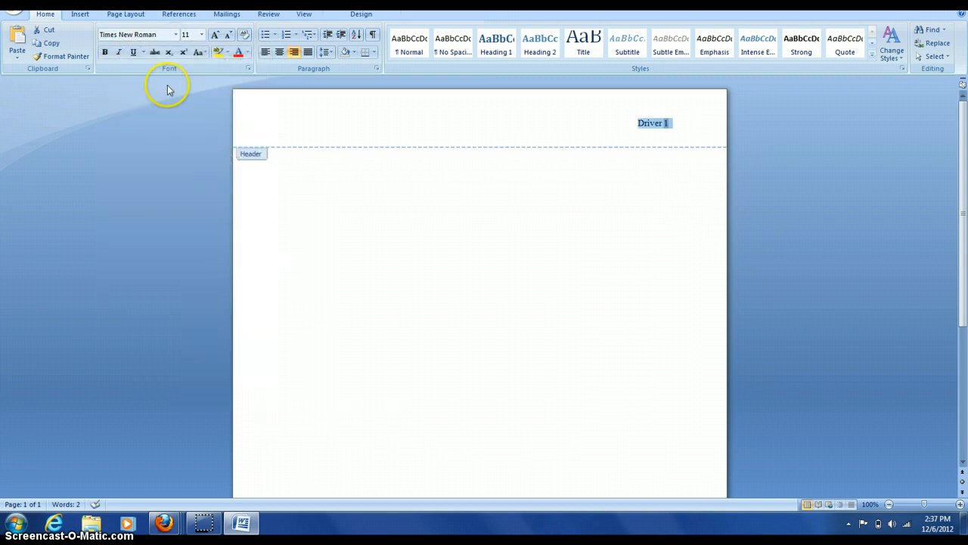
click(201, 35)
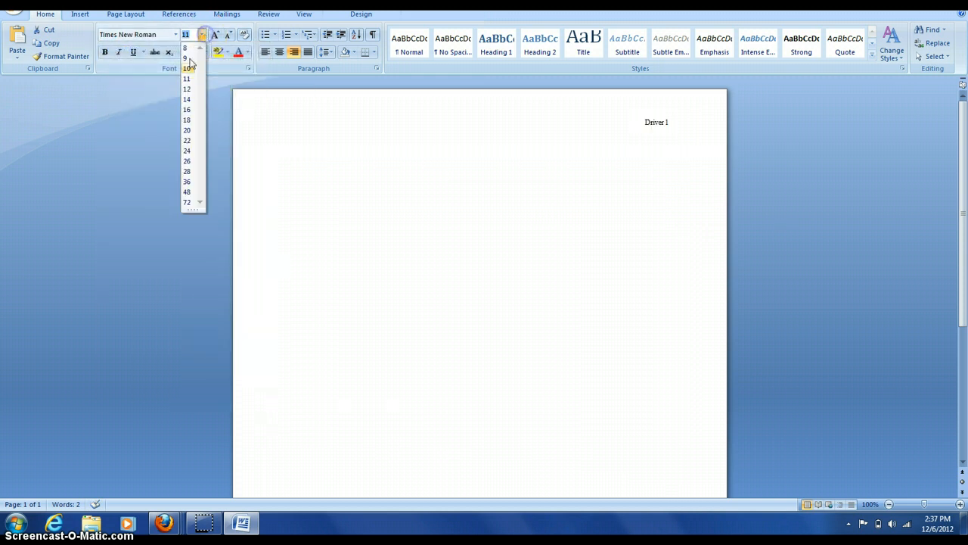
click(186, 89)
double_click(422, 257)
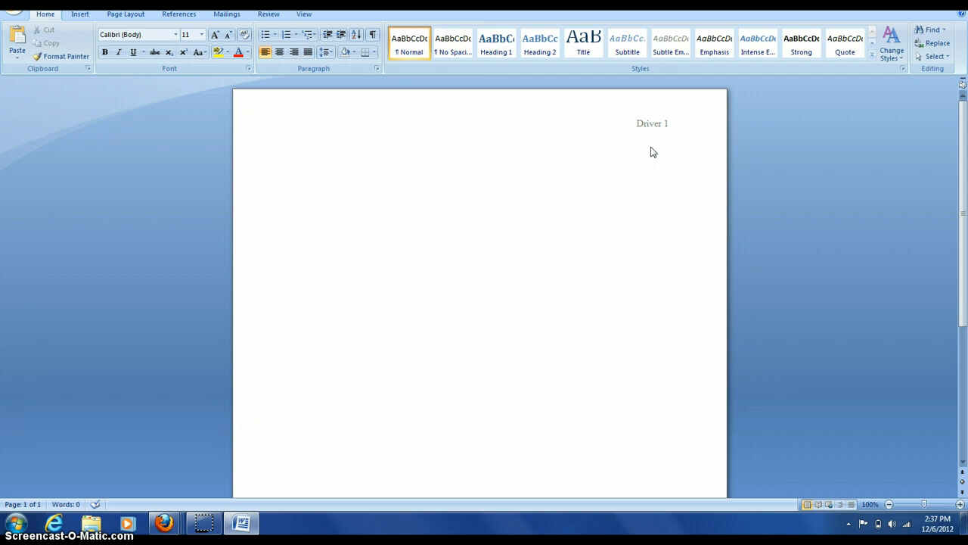
Step: Enter the heading on separate lines: the author's full name, the instructor's title and name, "English 102" and "December 6, 2012"
text(Be)
text(tor Dr)
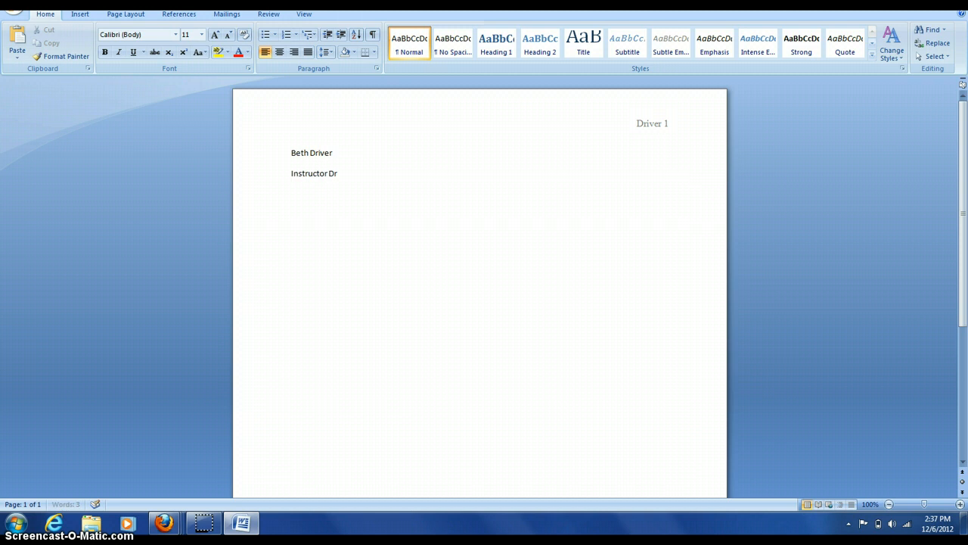
text(nglish 102)
key(Return)
text(Decebmer)
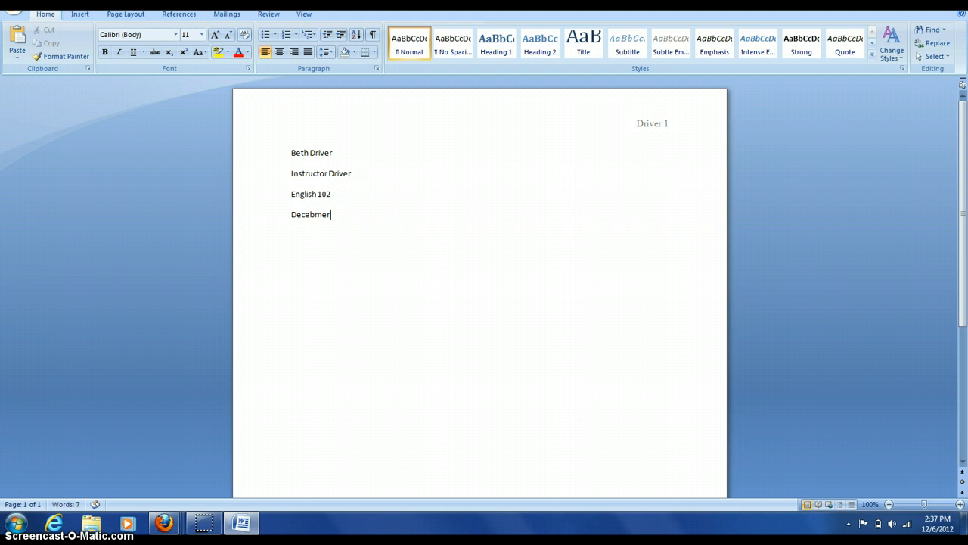
key(BackSpace)
key(BackSpace)
key(BackSpace)
key(BackSpace)
text(mber 6, 2012)
key(Return)
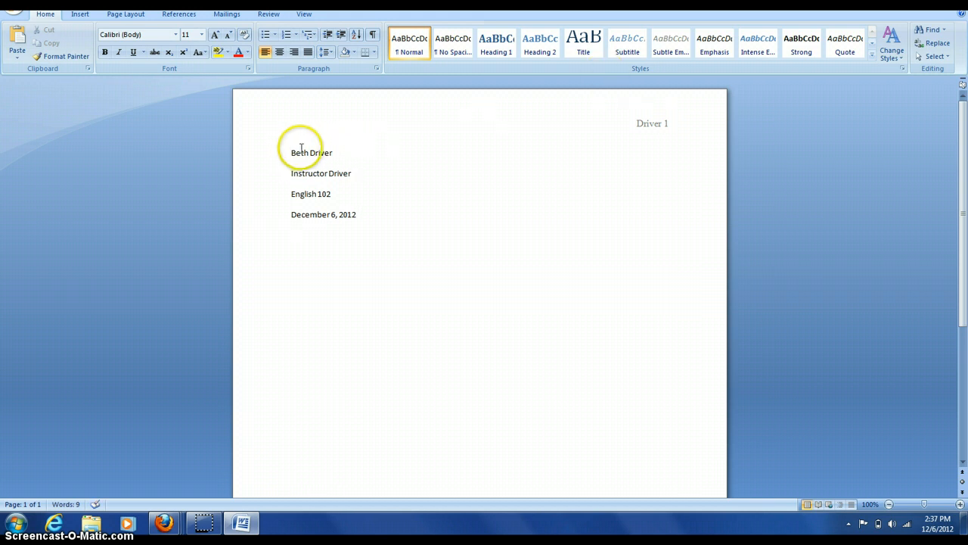
Step: Set the heading lines' spacing after to 0 pt and their line spacing to Double
click(295, 159)
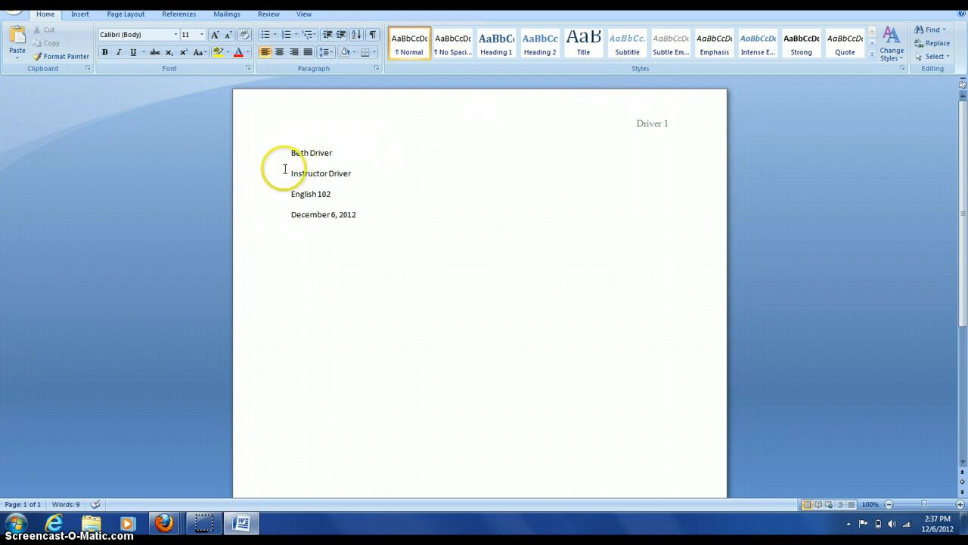
click(286, 154)
drag(286, 154, 415, 234)
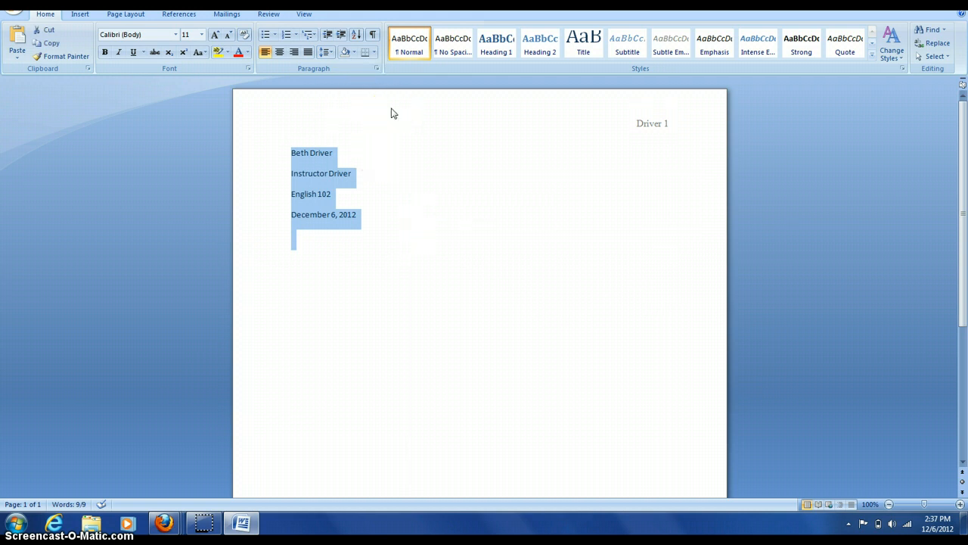
click(376, 69)
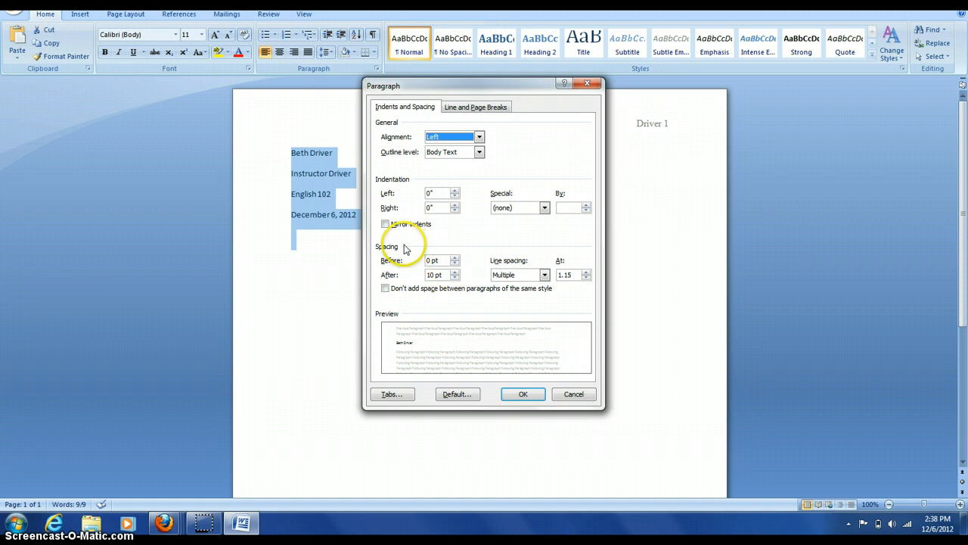
click(455, 272)
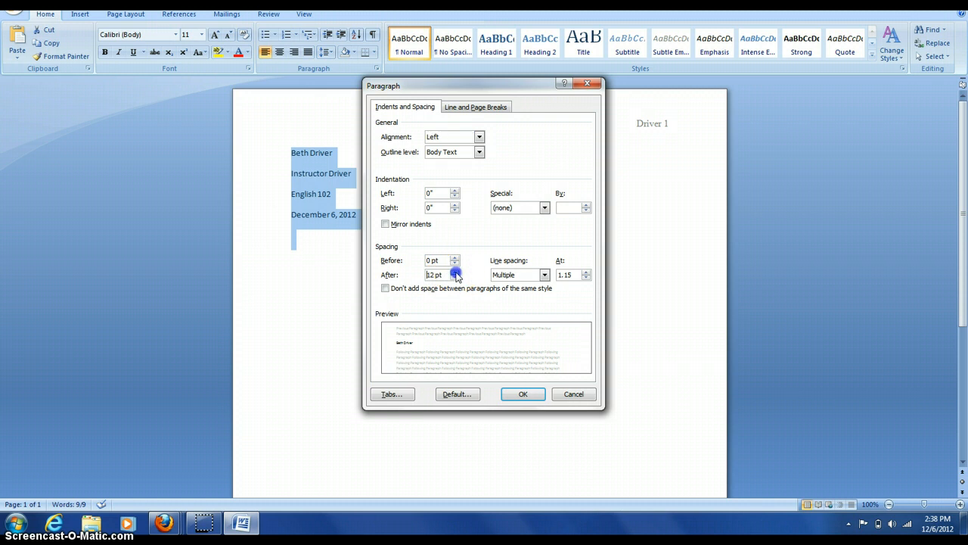
click(454, 278)
click(454, 278)
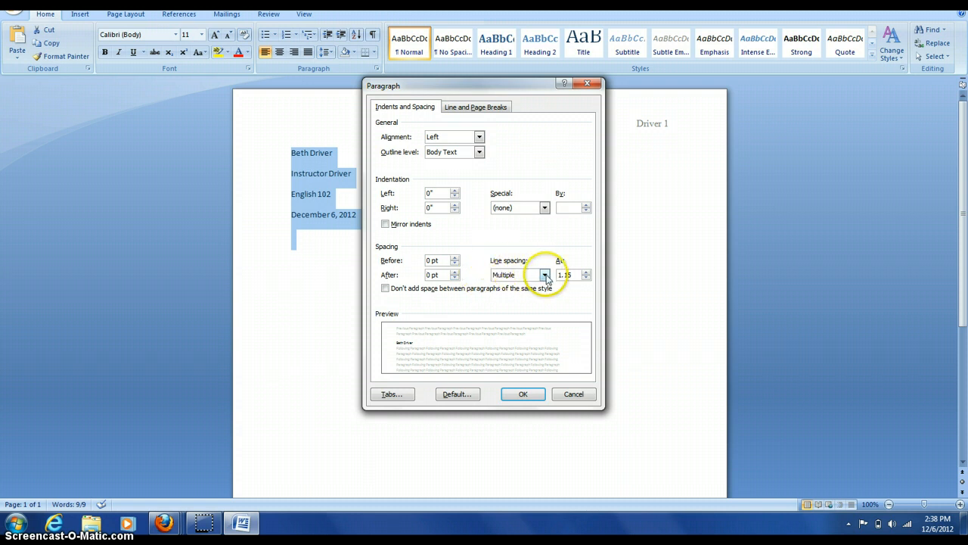
click(546, 277)
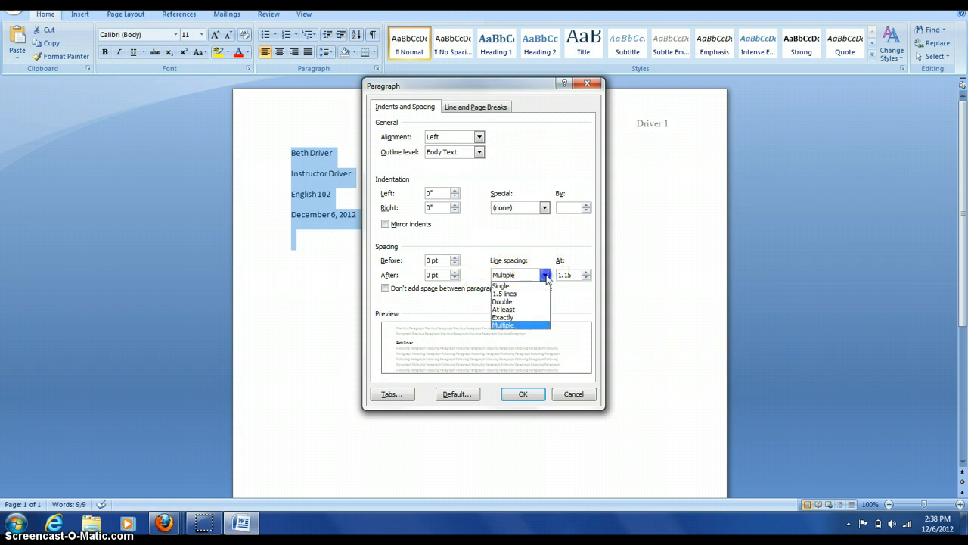
click(521, 302)
click(521, 393)
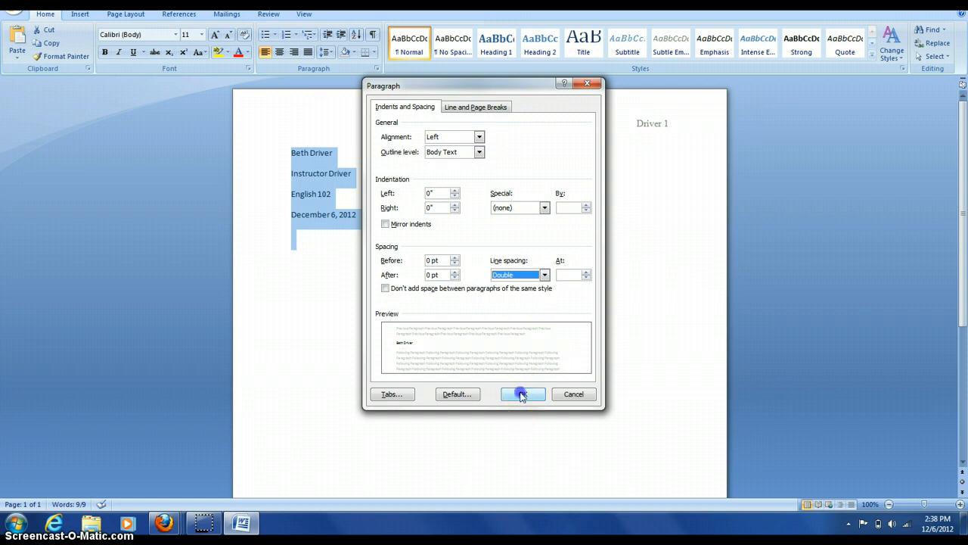
Step: Change the font of the four heading lines to Times New Roman, size 12
click(320, 153)
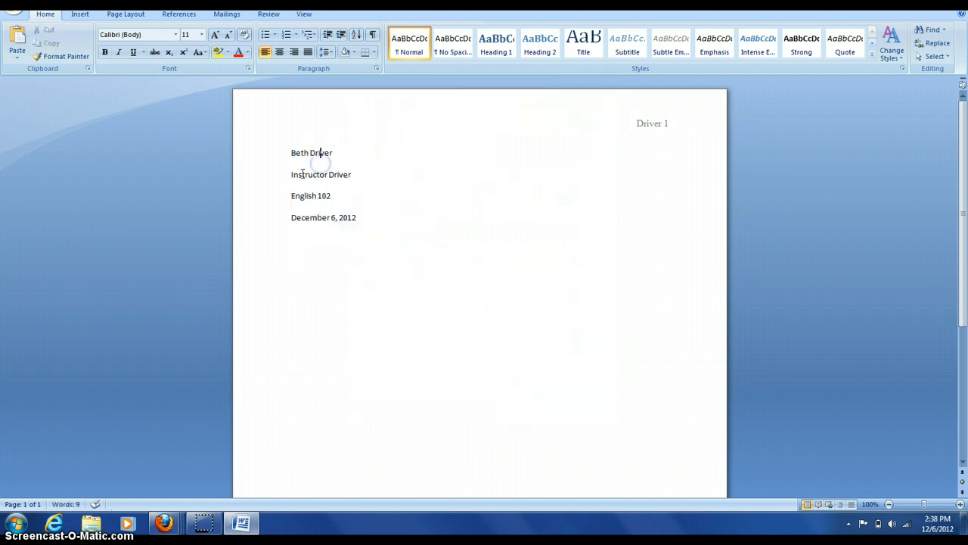
click(290, 174)
click(372, 220)
drag(372, 223, 257, 153)
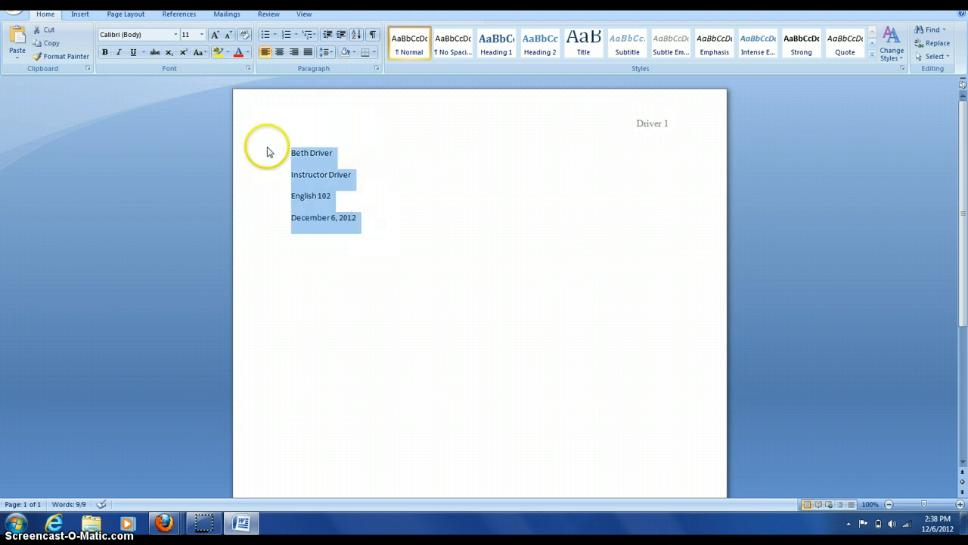
click(175, 34)
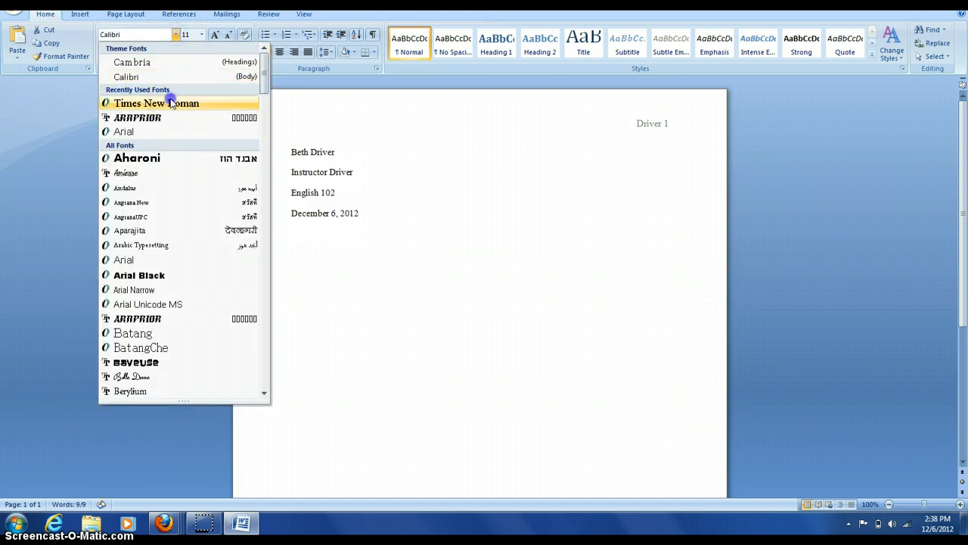
click(171, 103)
click(200, 34)
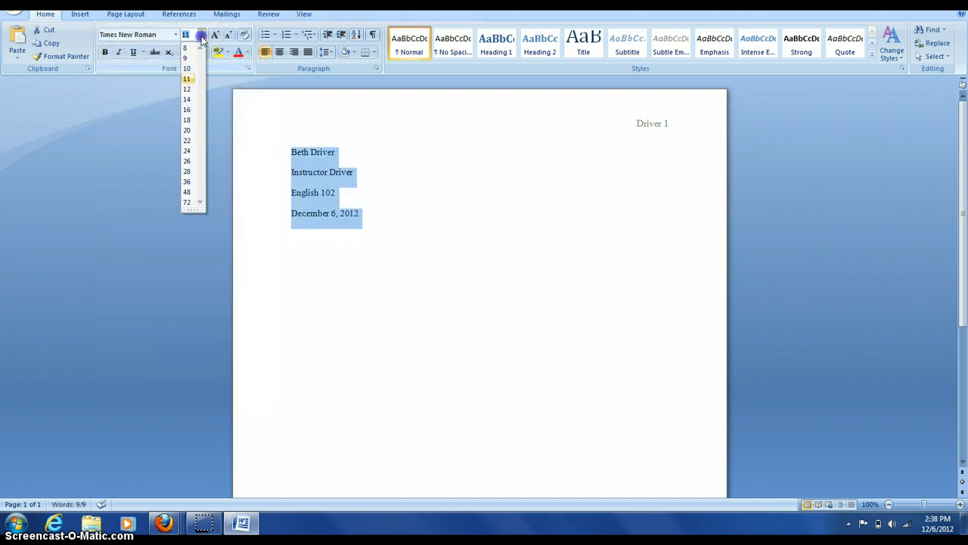
click(190, 92)
Step: Add a centered line reading "Title" below the date
click(364, 223)
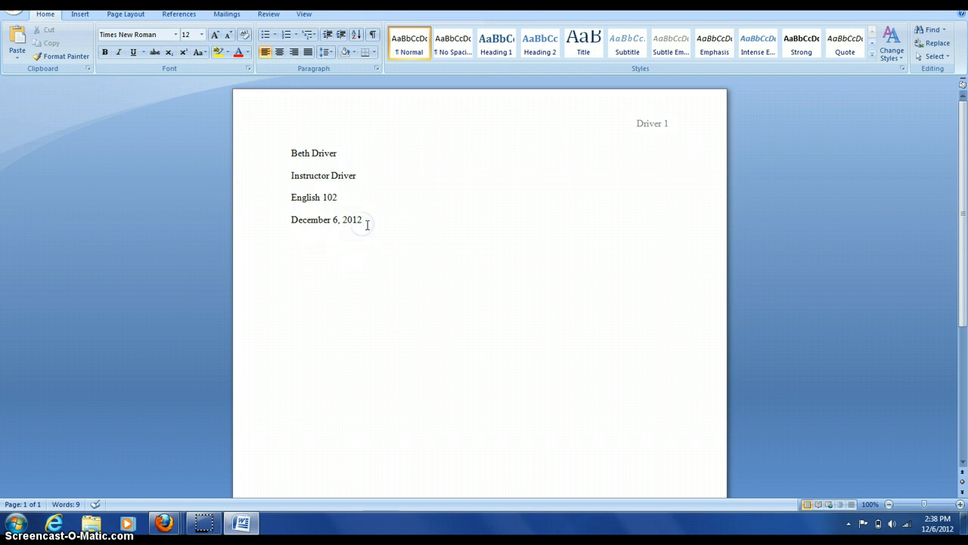
key(Return)
key(Tab)
click(279, 51)
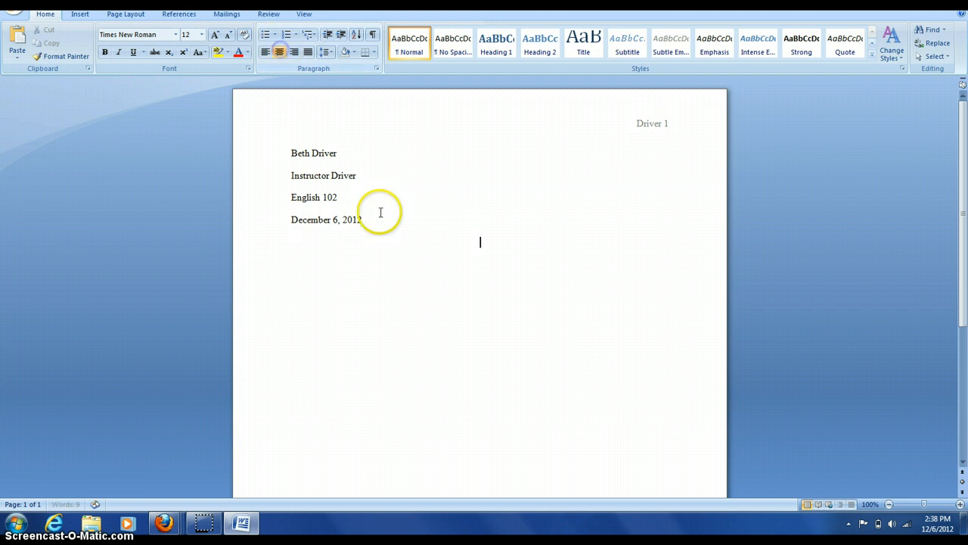
text(Title)
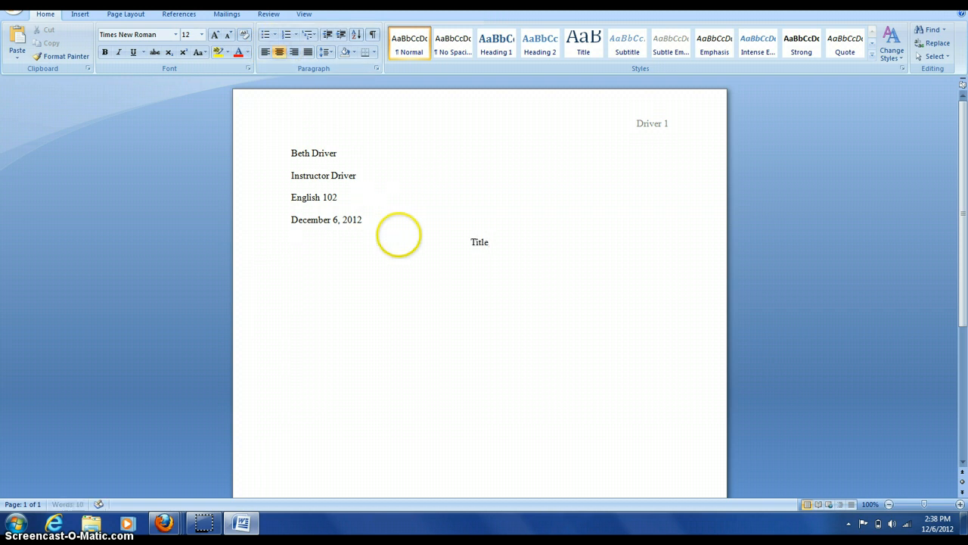
Step: Add a left-aligned body paragraph of filler text below the title, with its first line indented
key(Return)
key(ctrl+l)
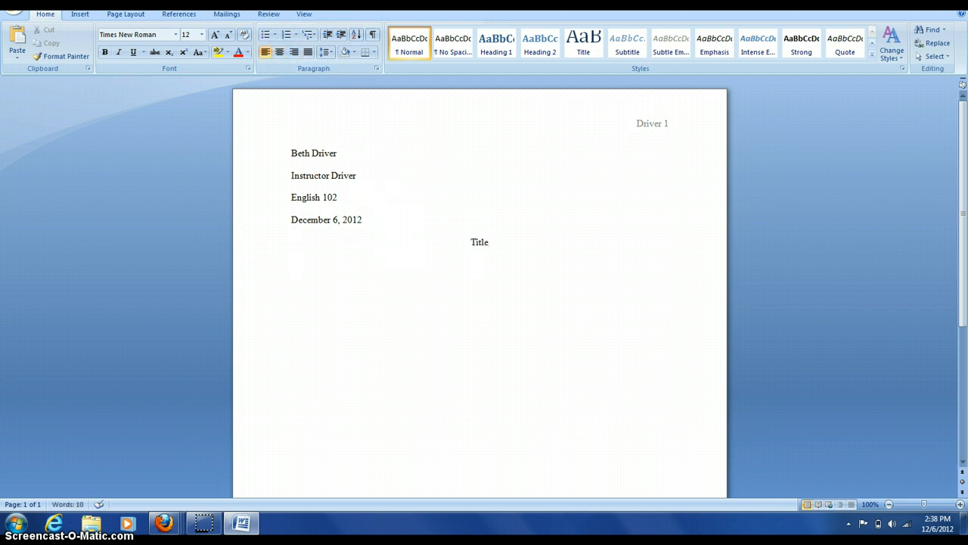
key(Tab)
text(Sdjk;flsdljk sdlkj;fsjdlkfds dsjklfs)
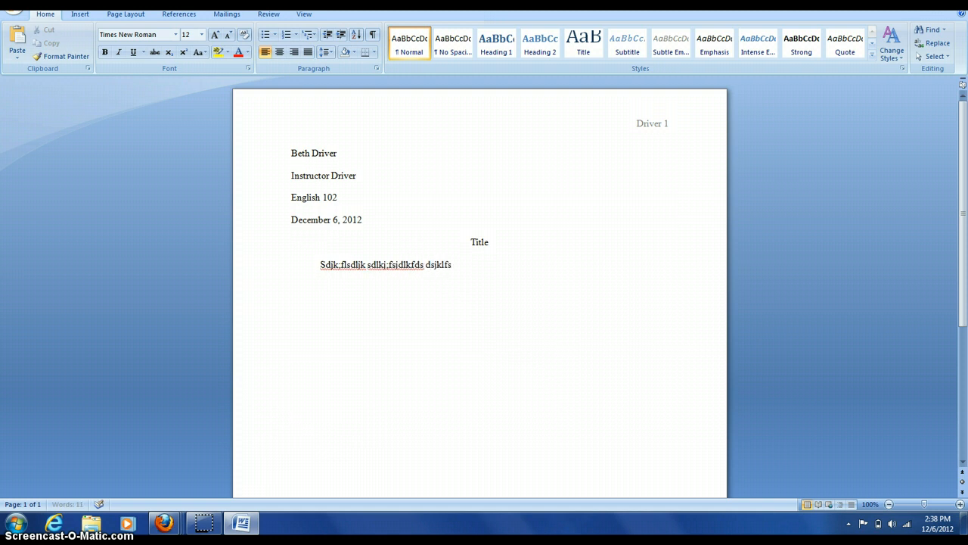
text(d;ljk sdkjlsdj;lkfds sdfkjlsd;ljk)
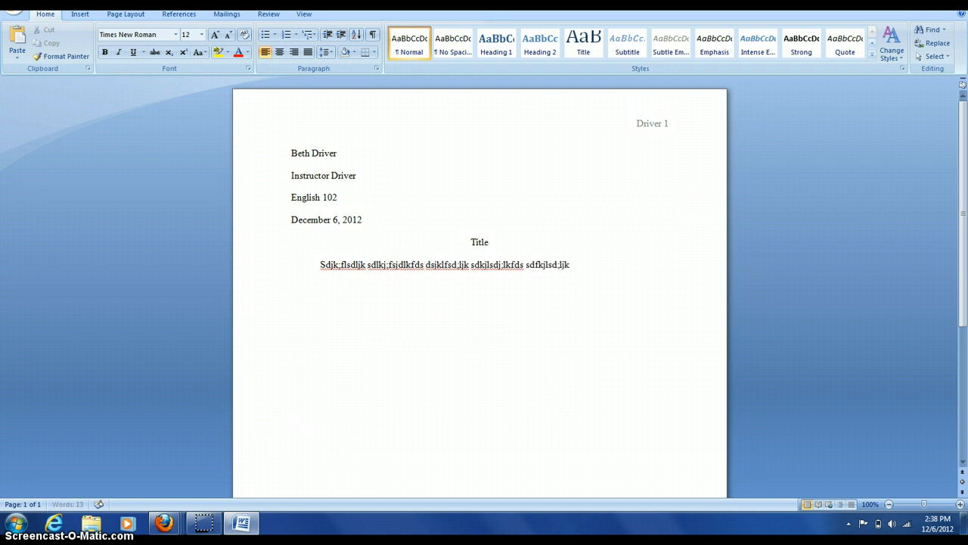
text( sdjklfsdlj;k dsfjklsd;ljk)
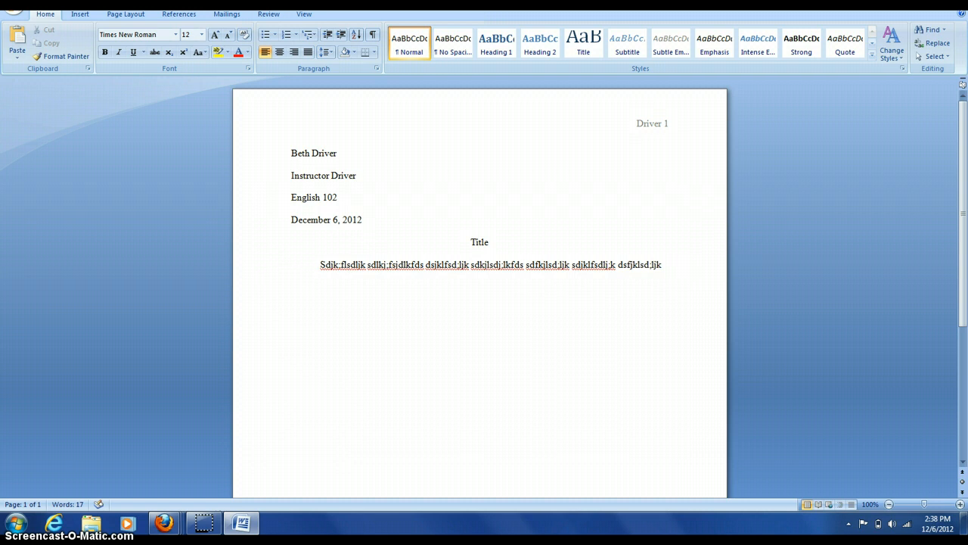
text( jklsdf;jsdlk sdfjkds)
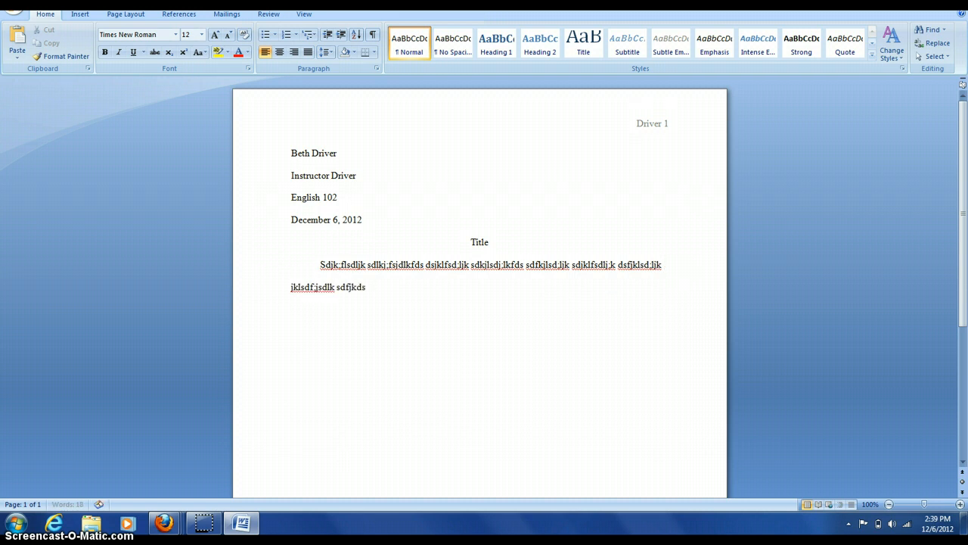
text(;jlk sdfjkl;jsdlk sdkjlfsdkjlfds)
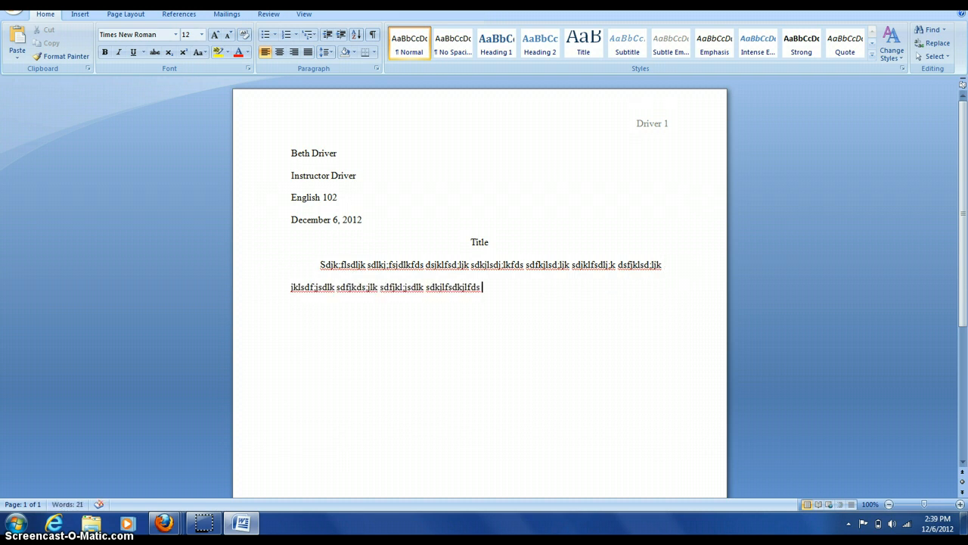
Step: Add a second indented paragraph of filler text below the first body paragraph
key(Return)
text(Sdfjksfd;lkj sdfjkldslk; sdfsdlkj)
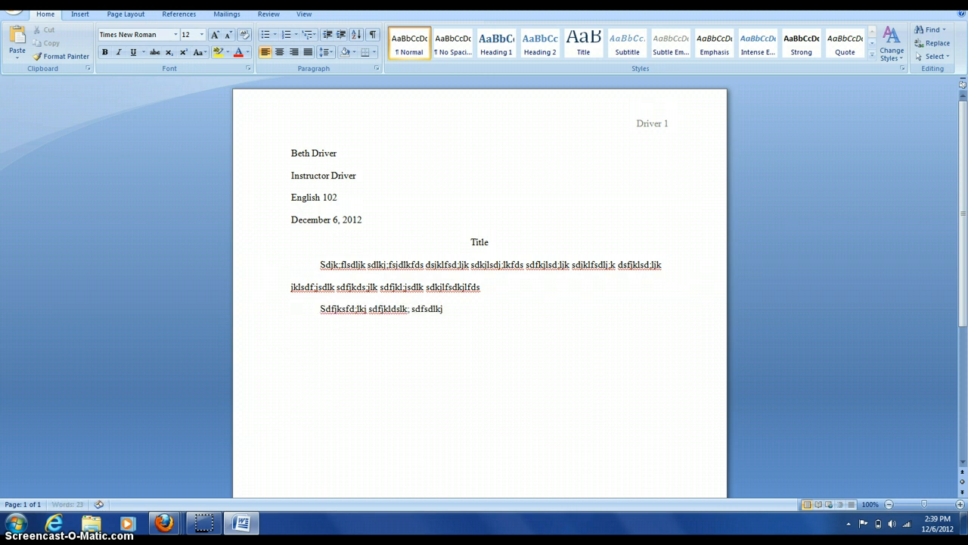
text(s;djlfk sddskjl;djsflk sdsjfkl;dsjlk)
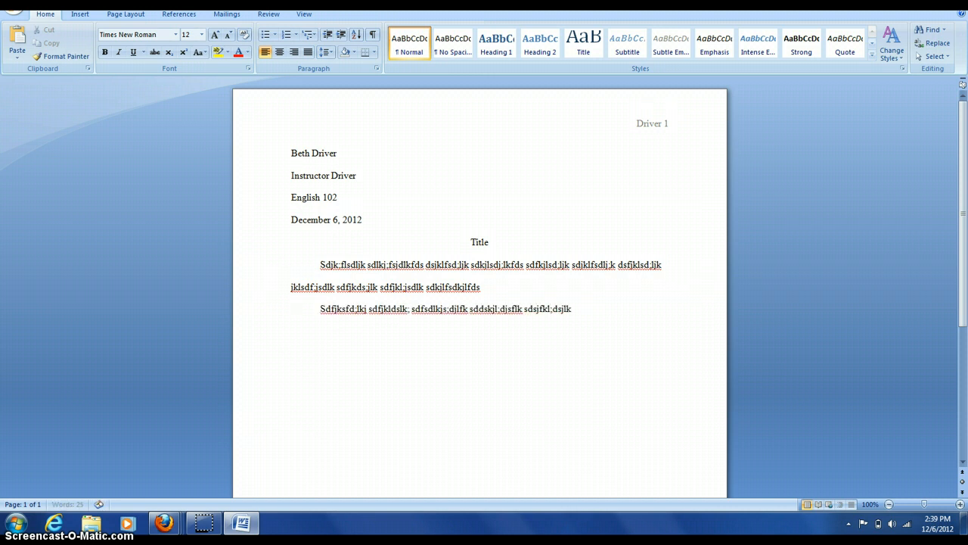
text(sdfsd sdkjlsd;lkj sdlkjsfdlj;k)
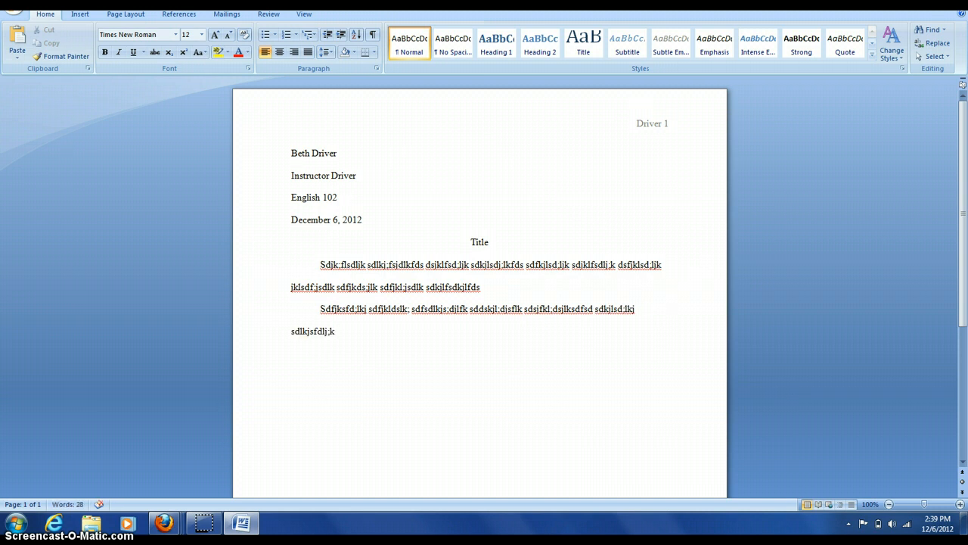
Step: Insert a page break after the second paragraph and add a centered "Works Cited" heading without trailing punctuation on the new page
key(Return)
key(ctrl+Return)
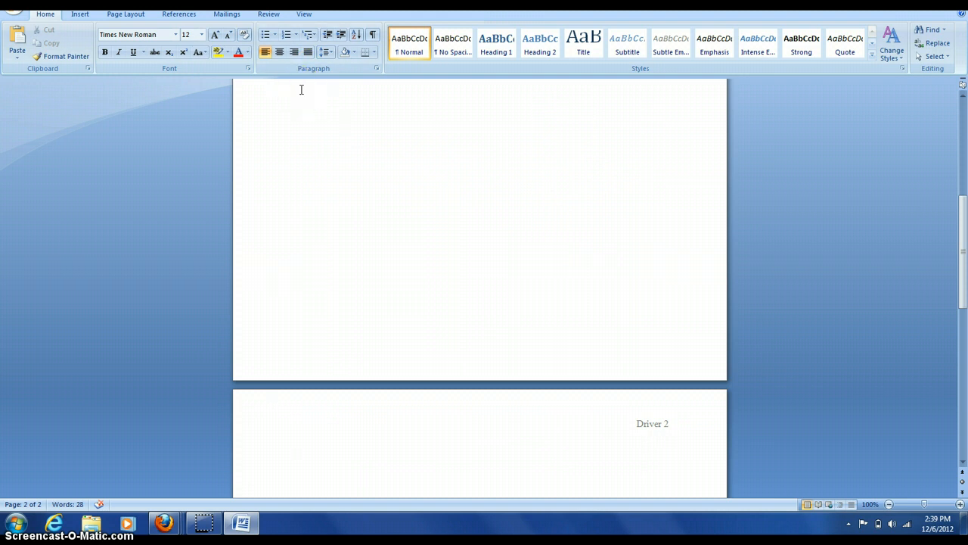
click(279, 51)
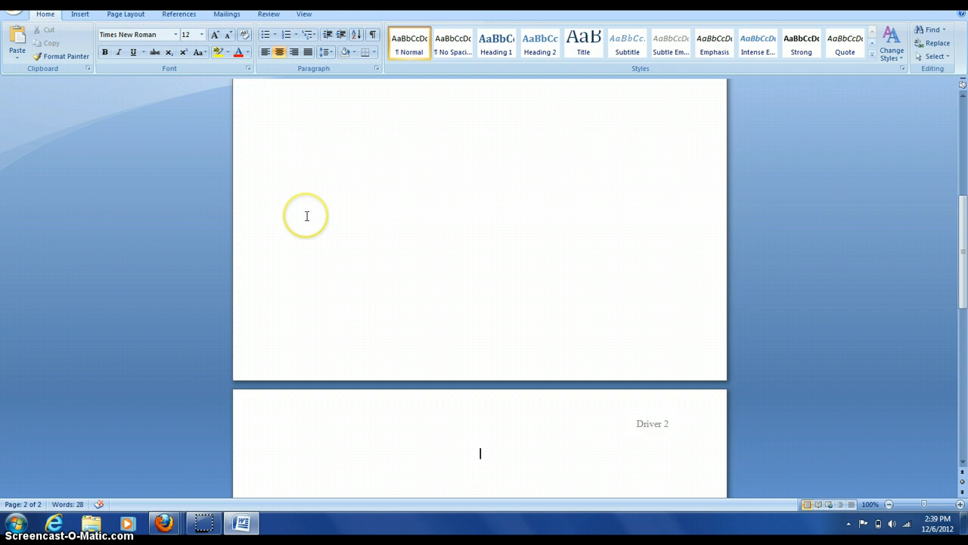
text(Works)
text(Cited)
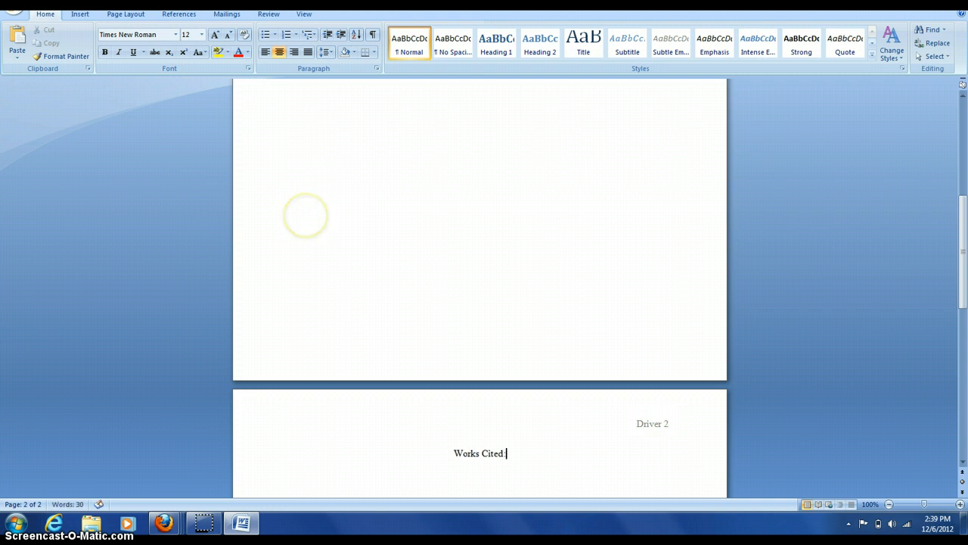
key(BackSpace)
text(--)
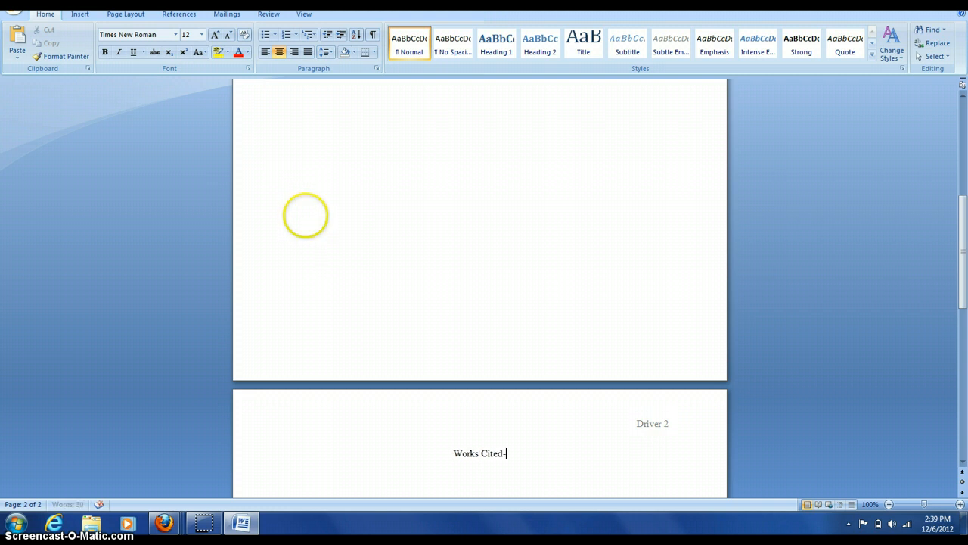
key(BackSpace)
key(BackSpace)
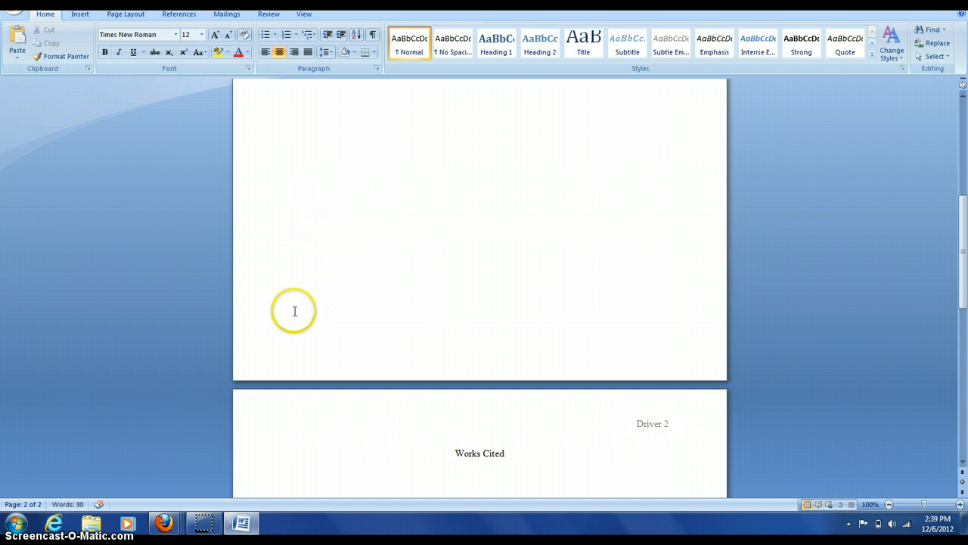
Step: Make the "Works Cited" heading size 22 and bold
drag(454, 453, 522, 457)
click(200, 36)
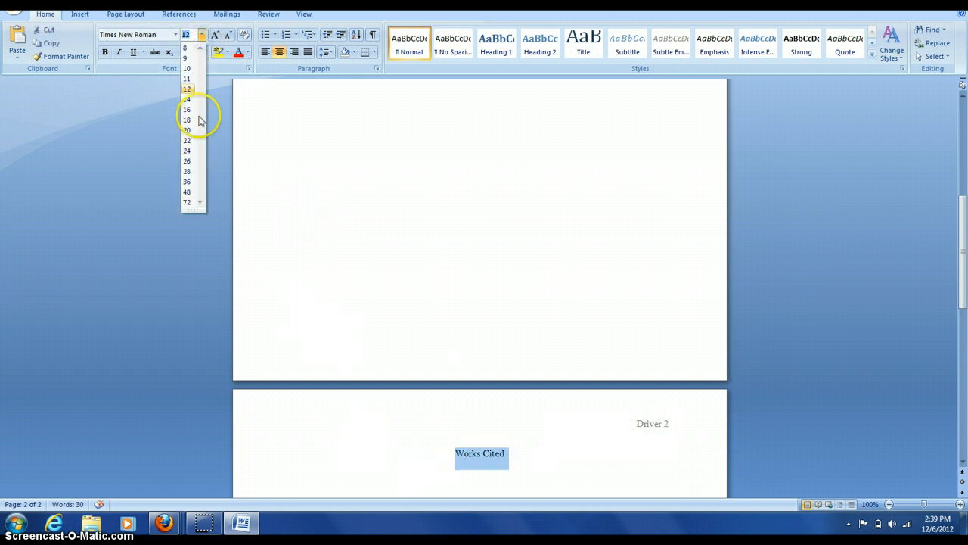
click(190, 144)
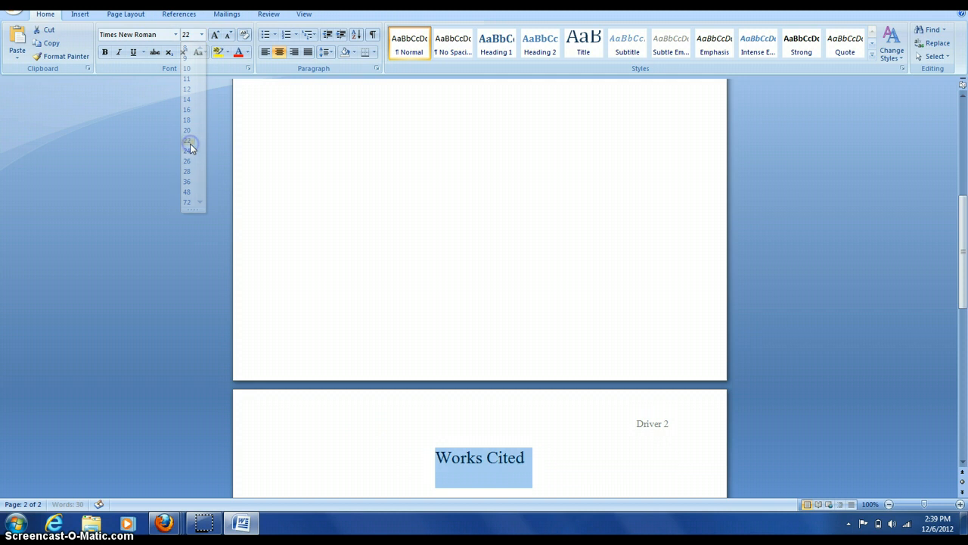
click(105, 53)
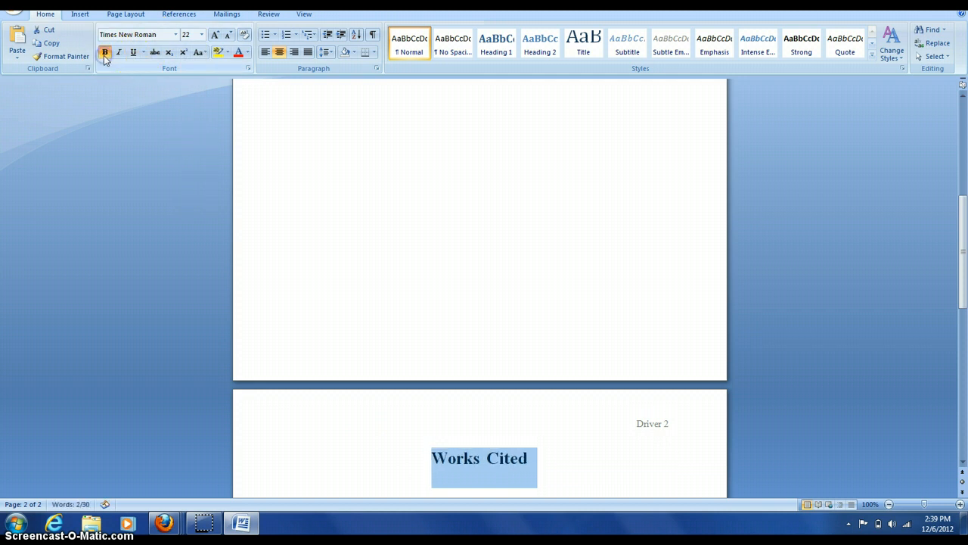
Step: Set the "Works Cited" heading back to size 12 and remove its bold formatting
click(200, 35)
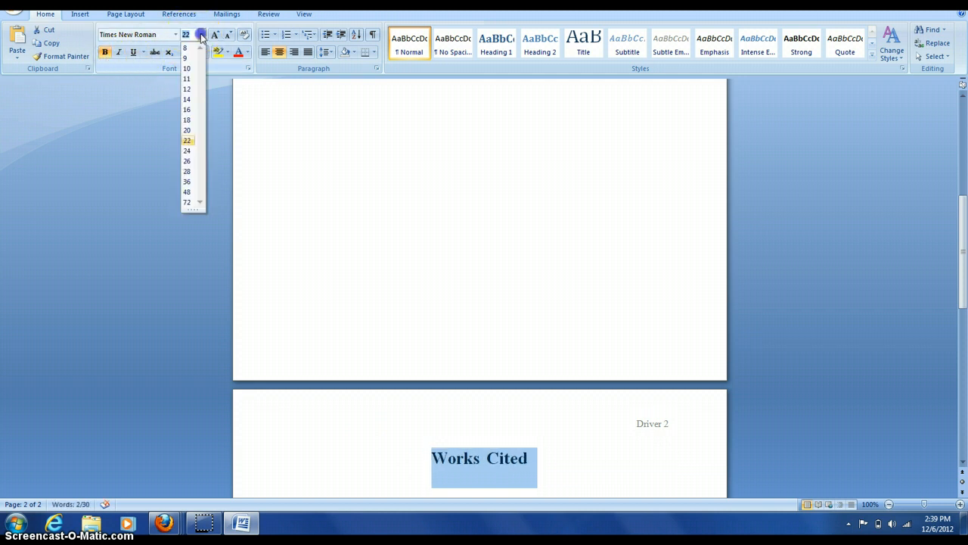
click(187, 90)
click(104, 53)
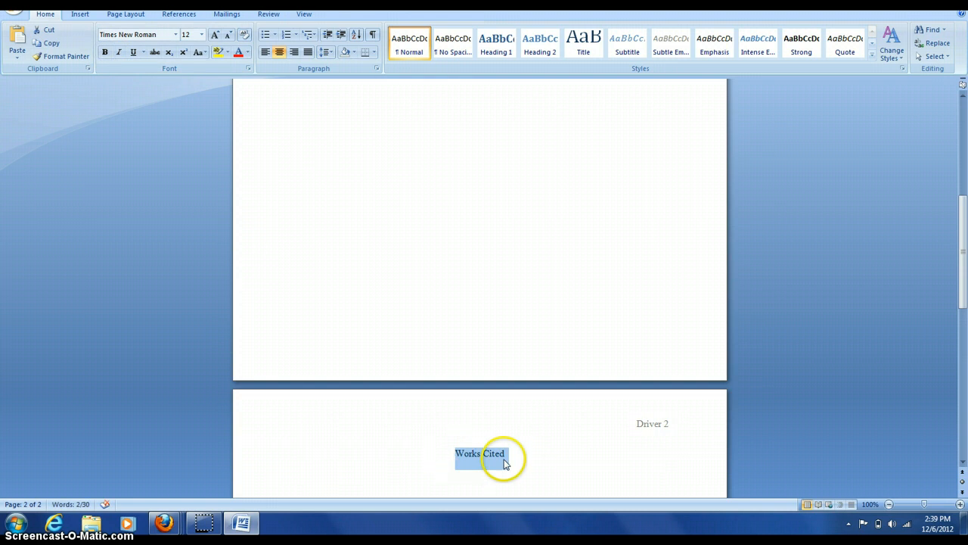
Step: Start a left-aligned line below the "Works Cited" heading
click(511, 454)
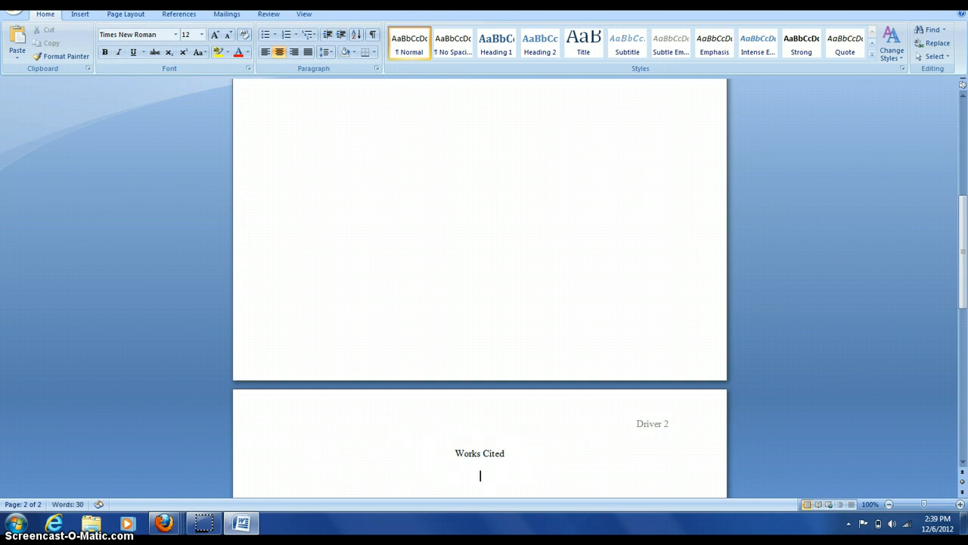
key(ctrl+l)
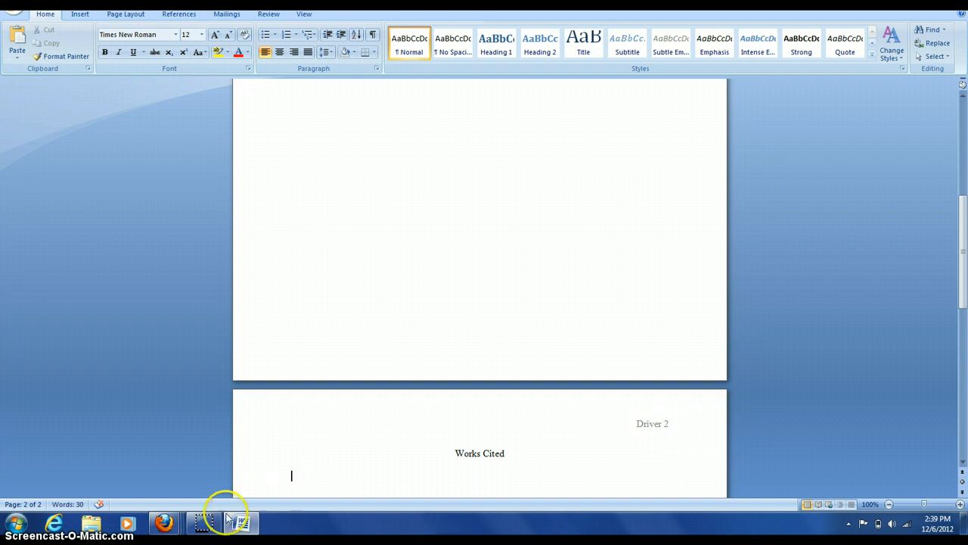
Step: Copy the MLA citation for "Newspaper Coverage Of Political Scandals" from the EBSCOhost page in Firefox and paste it below "Works Cited" in Word
mouse_move(166, 521)
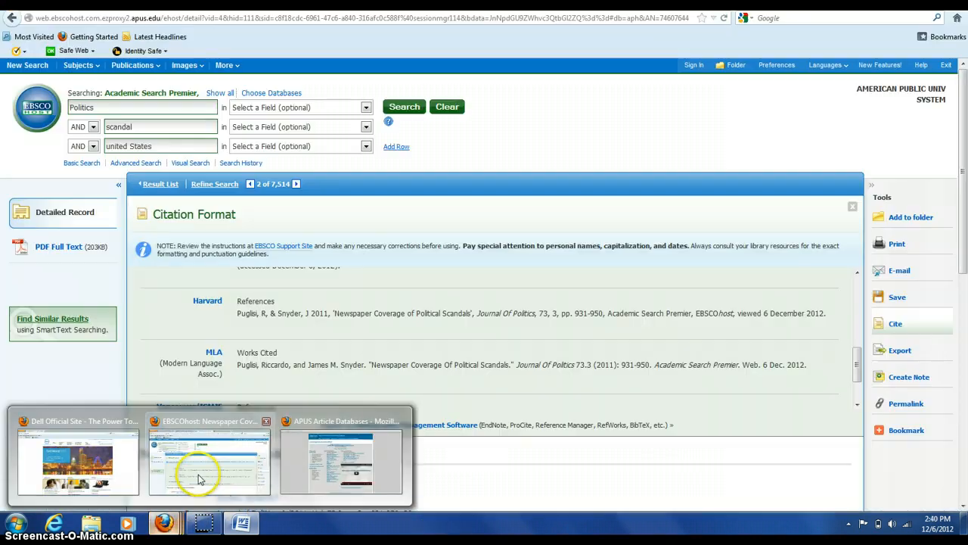
click(198, 479)
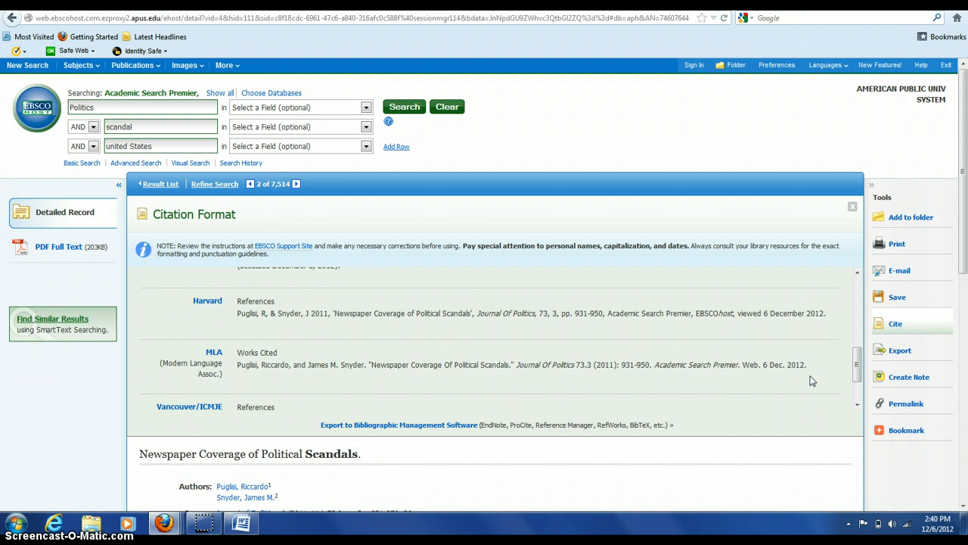
drag(811, 364, 237, 368)
key(ctrl+c)
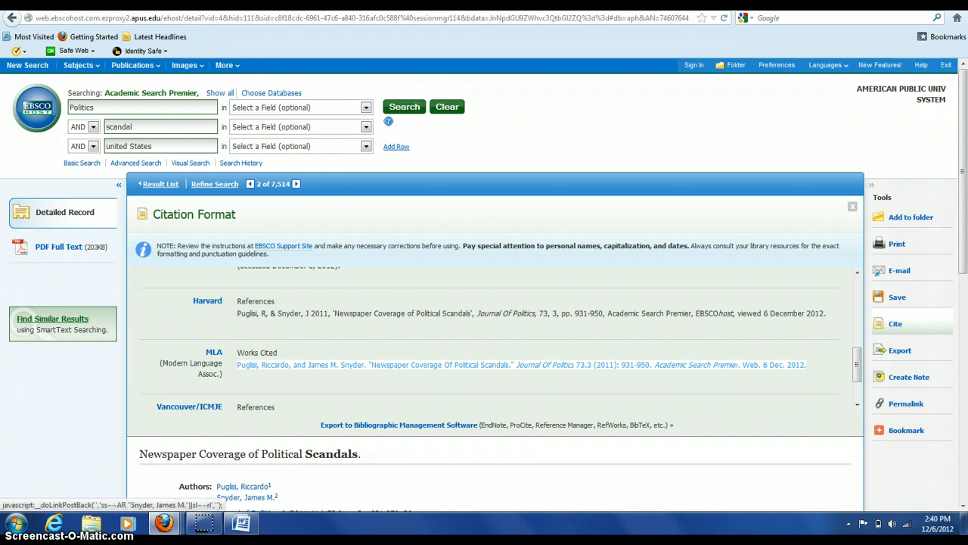
click(244, 525)
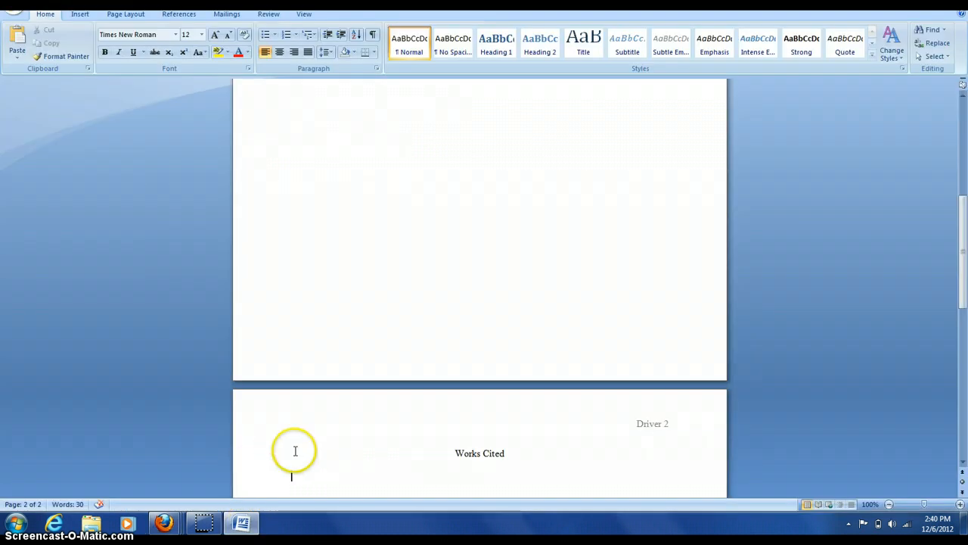
key(ctrl+v)
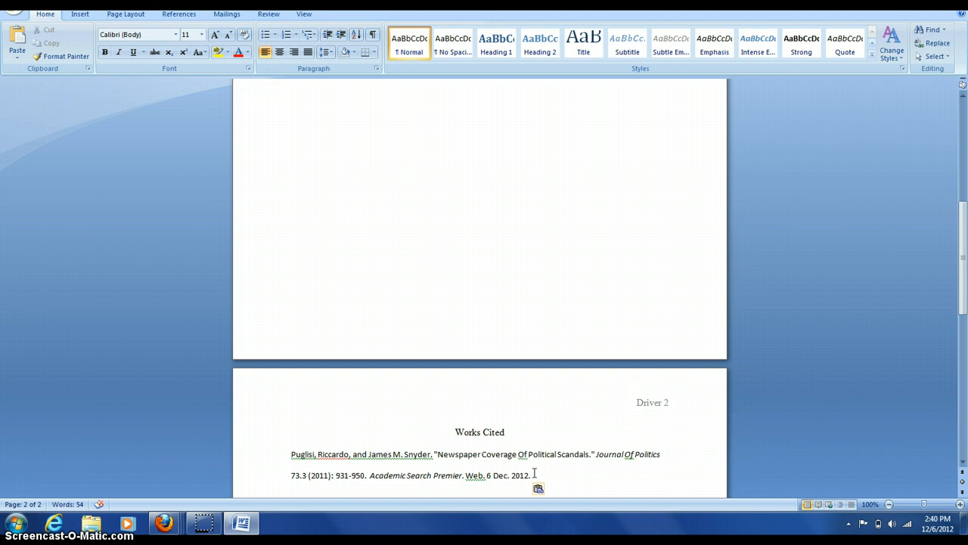
Step: Select the entire pasted citation below the "Works Cited" heading
drag(533, 474, 303, 452)
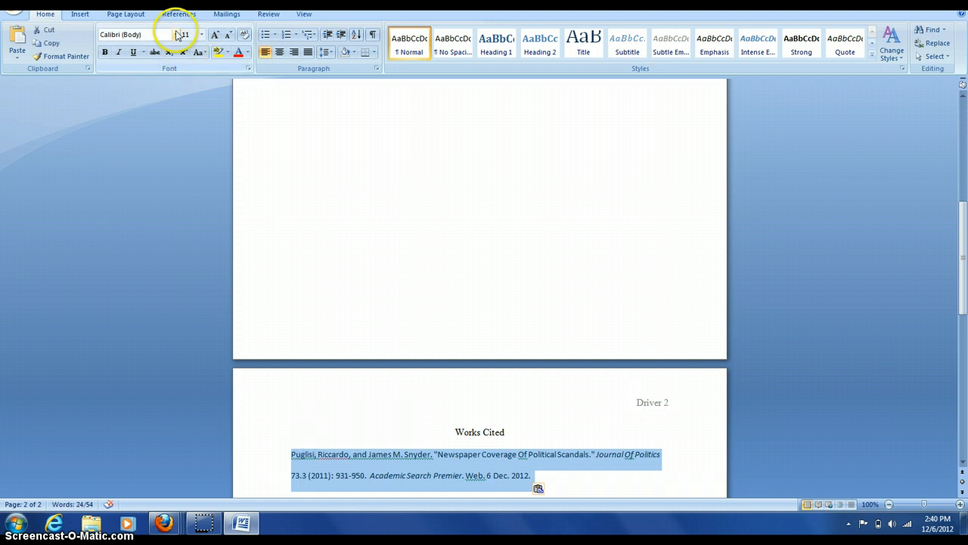